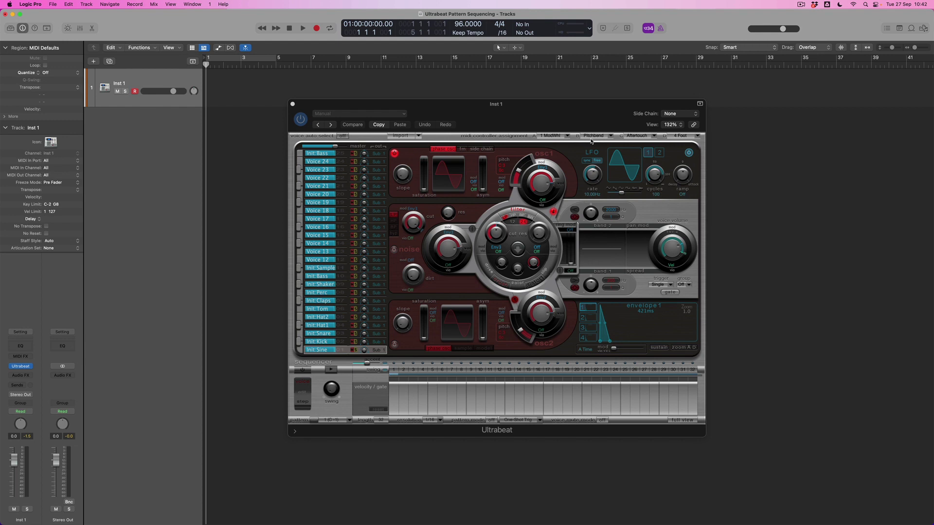
- Choose Vintage Machines from the Drum Kits list in Ultrabeat's settings menu
left_click(592, 137)
left_click(398, 114)
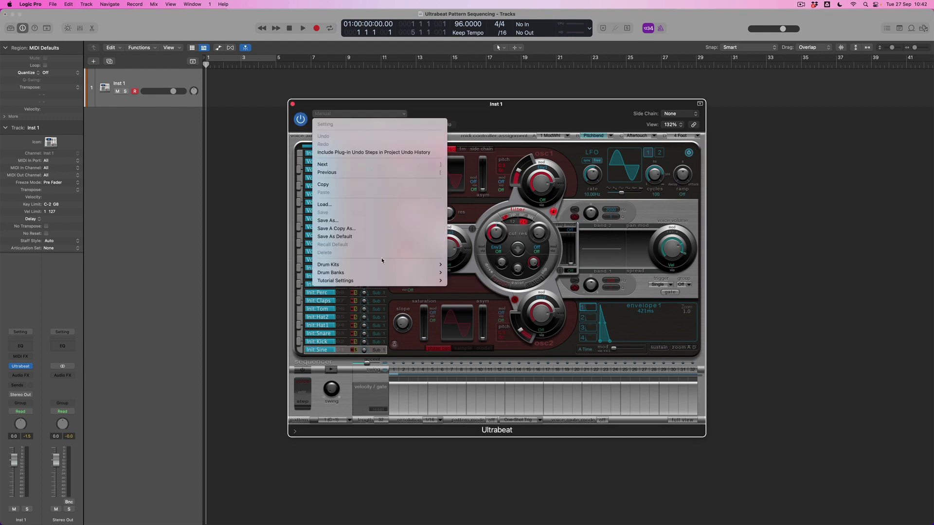
mouse_move(378, 264)
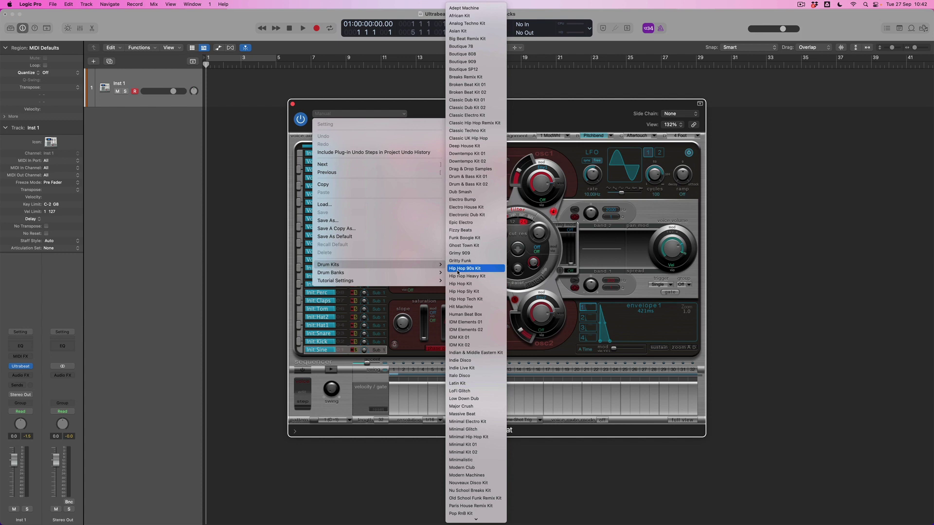
mouse_move(466, 520)
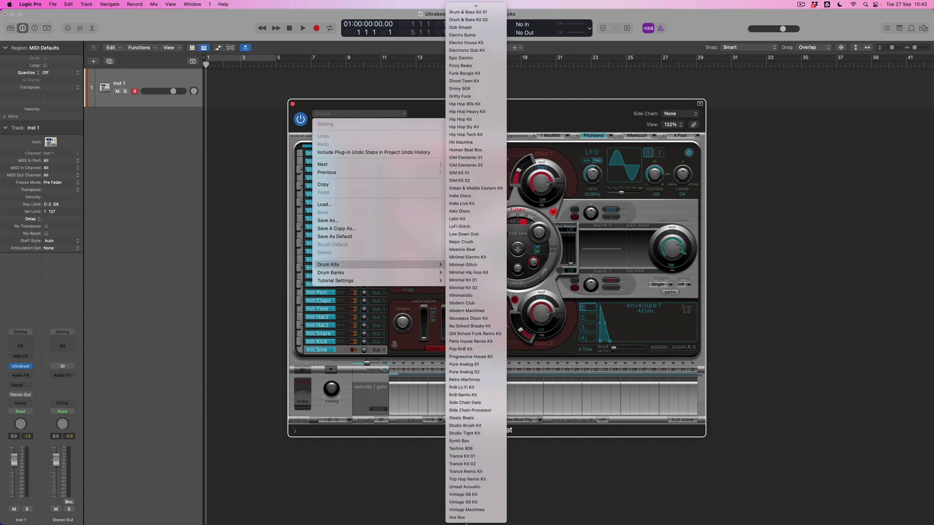
left_click(468, 510)
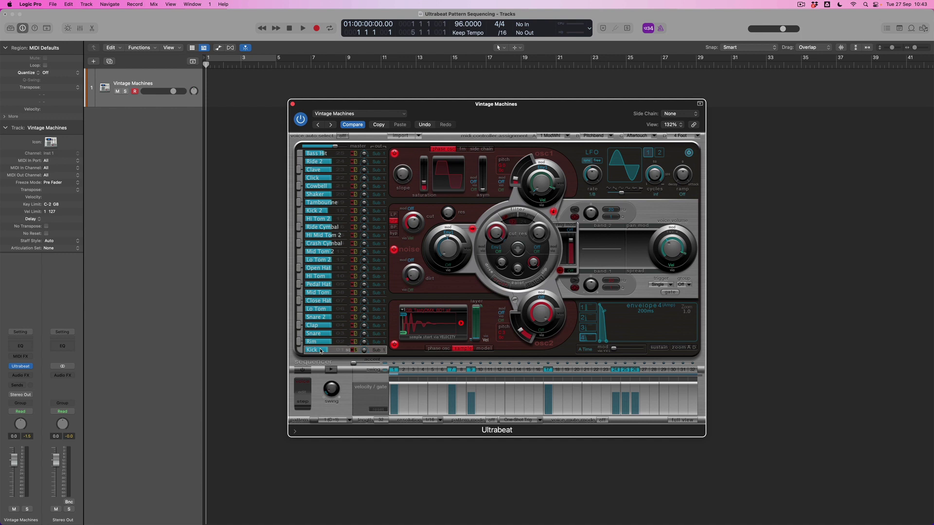
- Audition the kit, rewind to the start, then switch on the step sequencer and play
key("space")
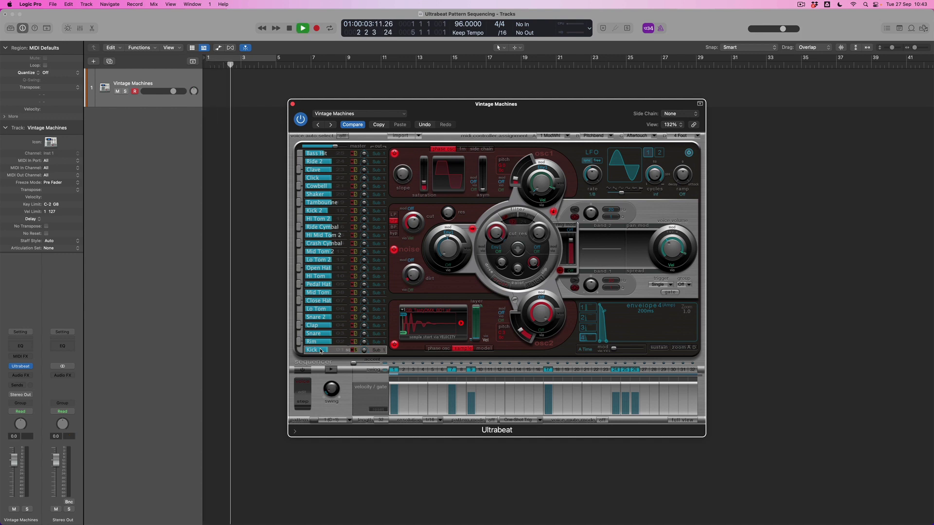
key("space")
key("Return")
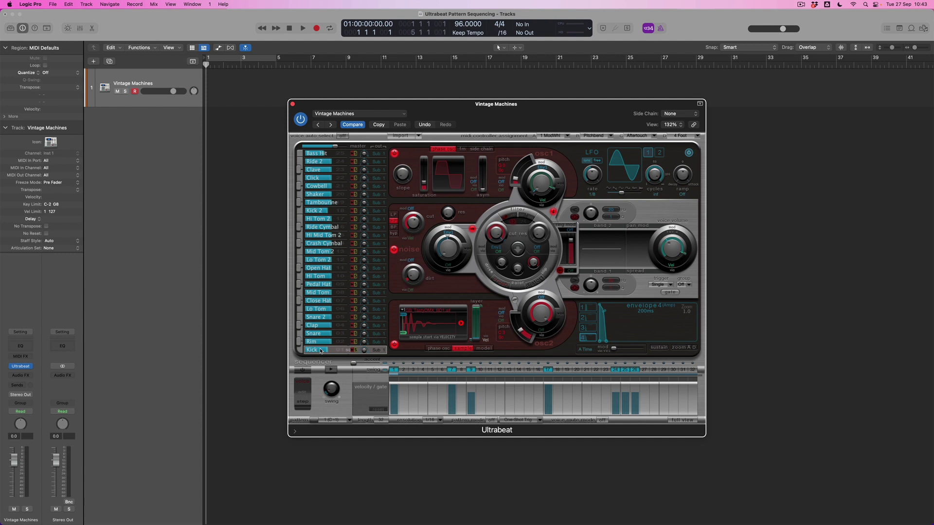
left_click(306, 371)
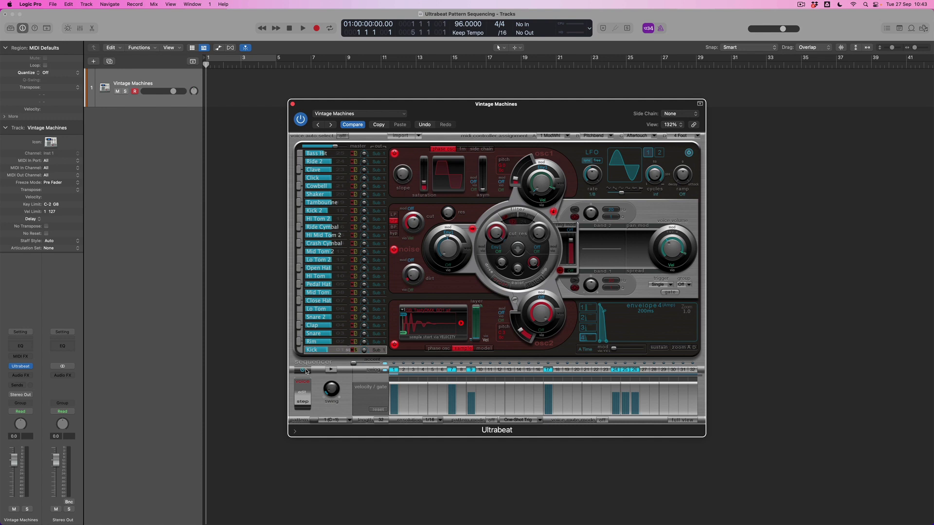
key("space")
- Switch Ultrabeat's sequencer to Full View, showing step rows for every drum voice
left_click(688, 421)
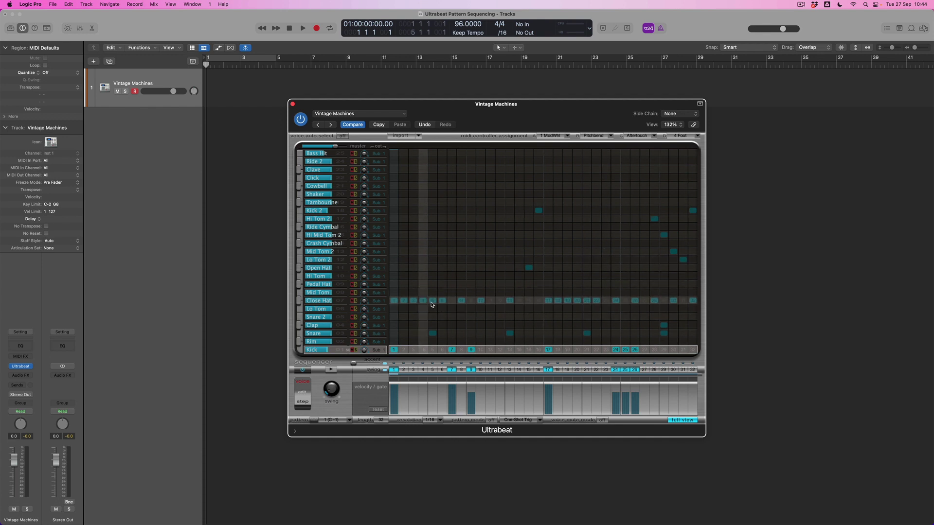
- Clear the Close Hat row's steps, then clear the entire pattern
right_click(395, 303)
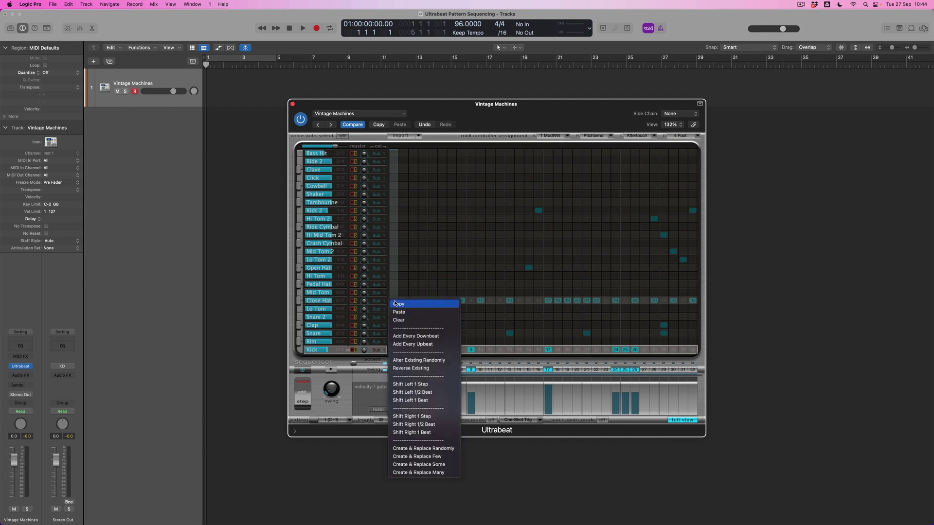
left_click(416, 321)
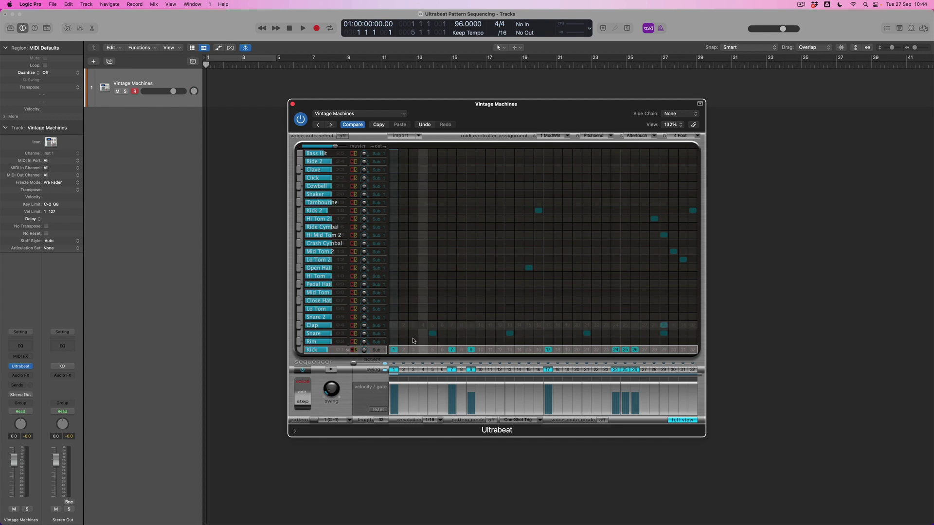
left_click(349, 423)
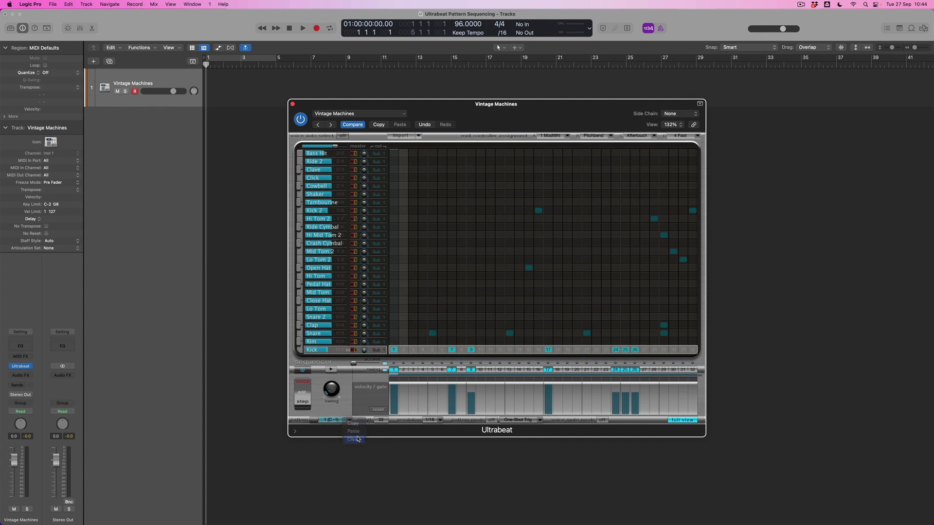
left_click(358, 440)
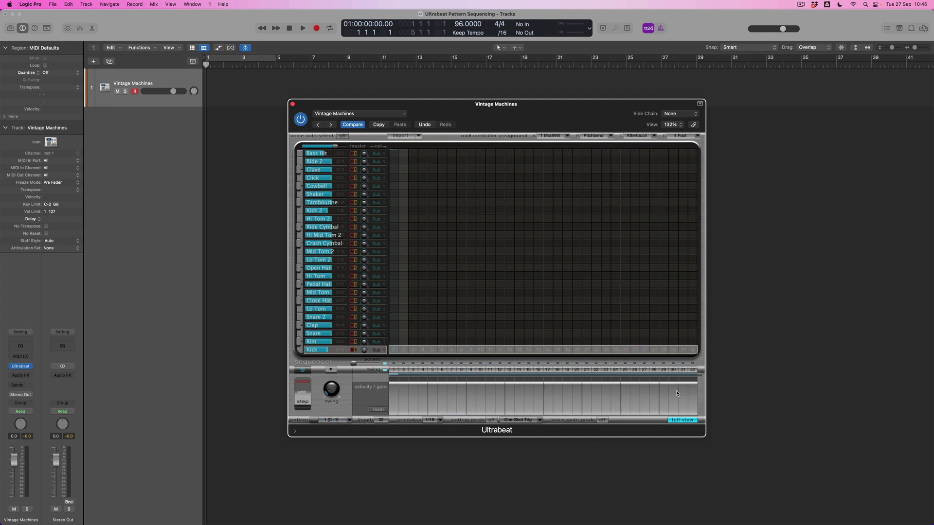
- Set the pattern length to 16 steps and cycle the first bars of the project
left_click_drag(693, 378, 545, 378)
mouse_move(545, 377)
left_mouse_down()
mouse_move(564, 378)
mouse_move(554, 380)
left_mouse_up()
left_click_drag(559, 386, 541, 379)
left_click(216, 60)
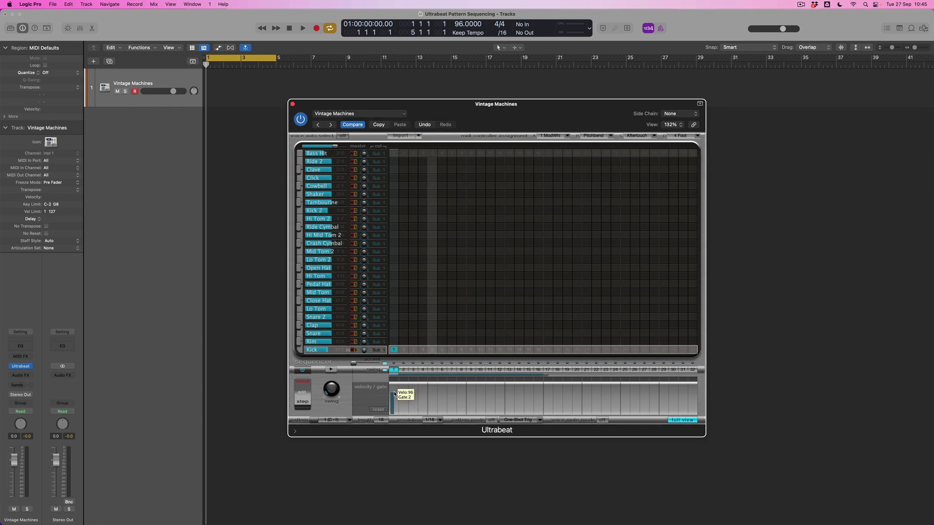
- Add a Kick on step 1 with velocity around 101 and a slightly adjusted gate
left_click_drag(394, 393, 395, 388)
left_click_drag(396, 385, 399, 390)
left_click_drag(399, 391, 393, 391)
left_click_drag(392, 391, 399, 384)
left_click_drag(399, 385, 399, 385)
- Add varied-velocity Kick hits on steps 4, 6, 8, 9, 10, 12 and 15, then play
left_click(422, 398)
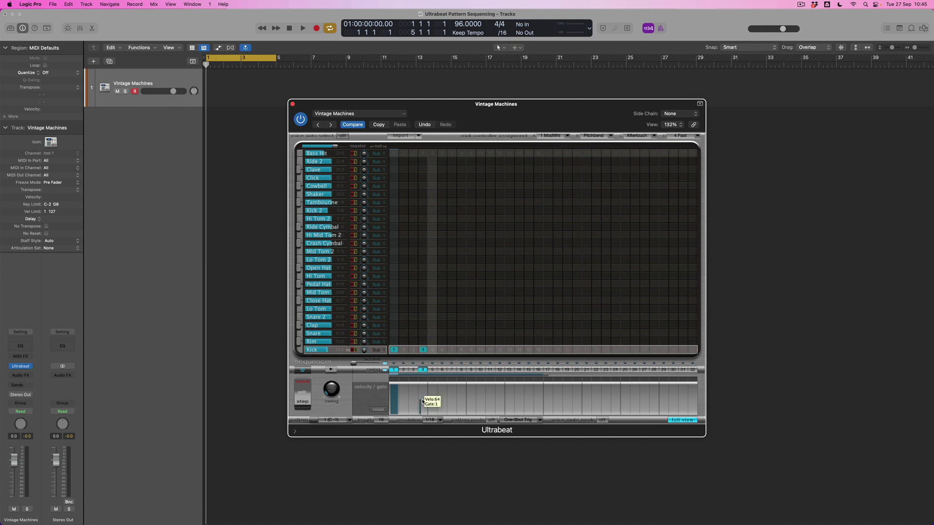
left_click(441, 402)
left_click_drag(443, 402, 464, 391)
left_click(461, 395)
left_click(472, 388)
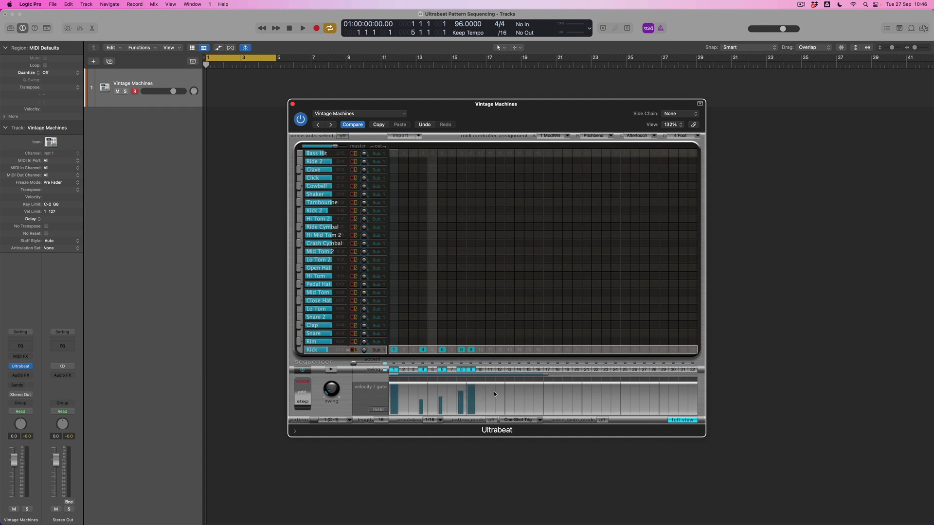
left_click(480, 406)
left_click(499, 411)
left_click(528, 401)
key("space")
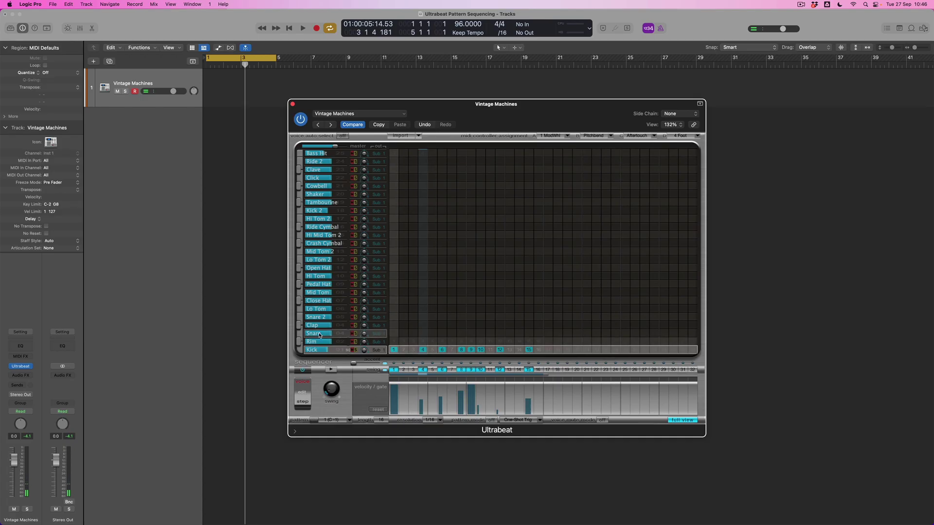
- Add Snare hits on steps 5 and 11, raising their velocities (step 5 to 97)
left_click(319, 335)
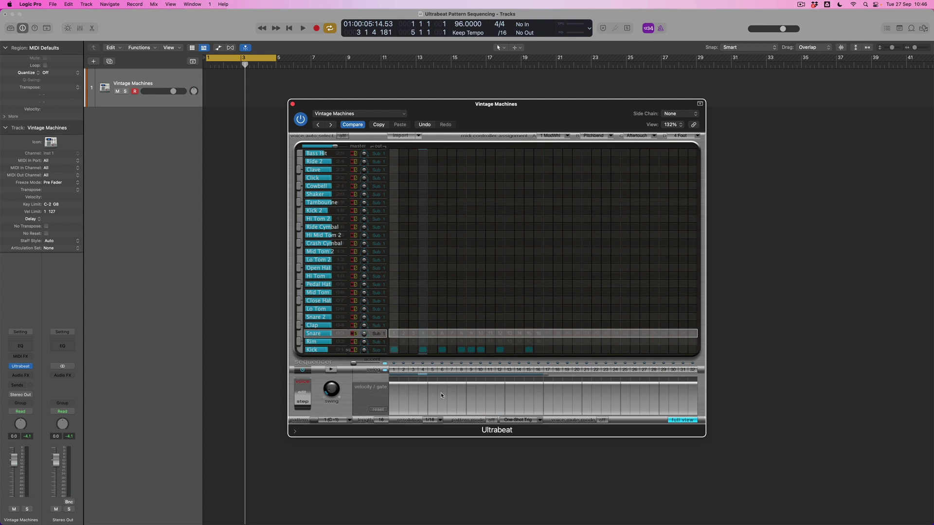
left_click(433, 335)
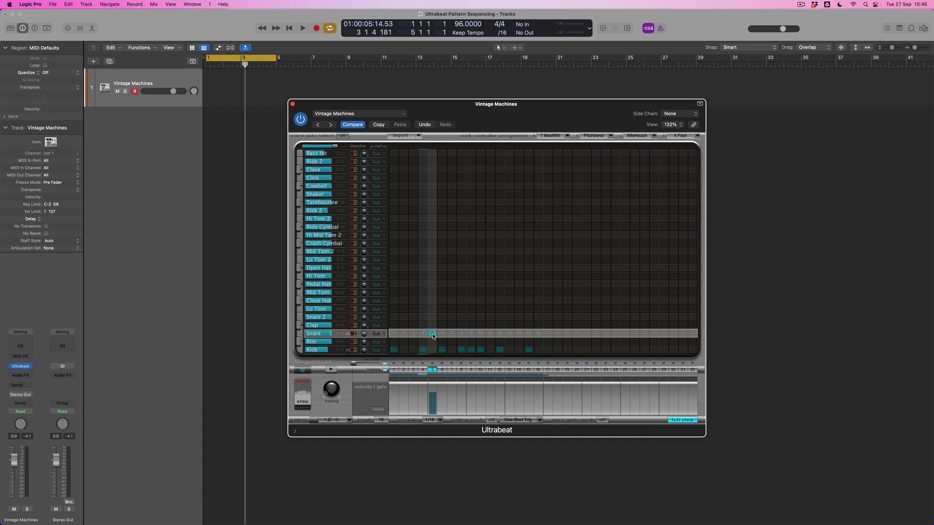
mouse_move(434, 395)
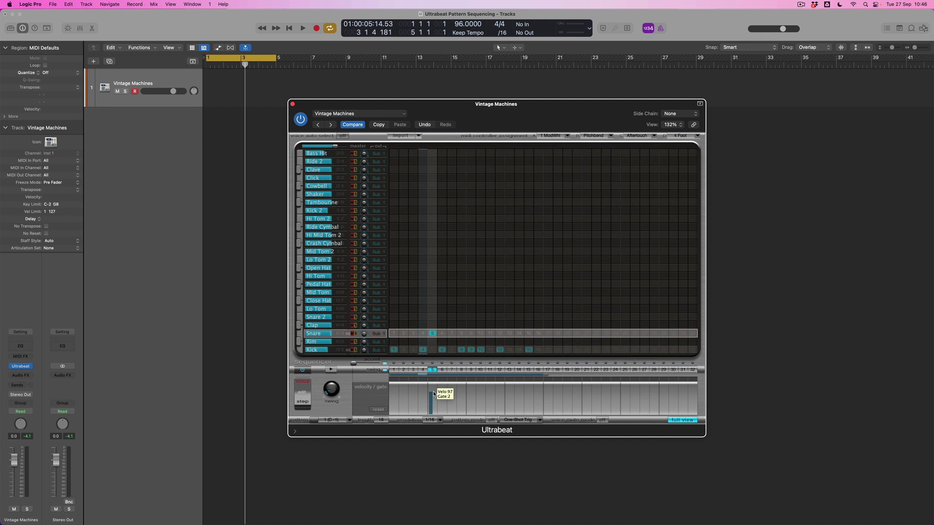
left_click(491, 334)
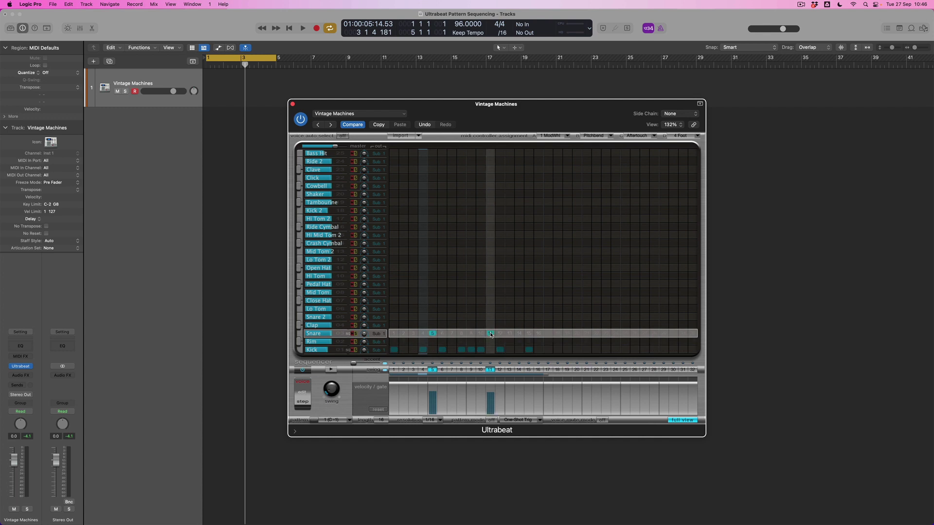
left_click_drag(433, 393, 433, 386)
left_click_drag(491, 395, 494, 380)
left_click_drag(434, 387, 437, 387)
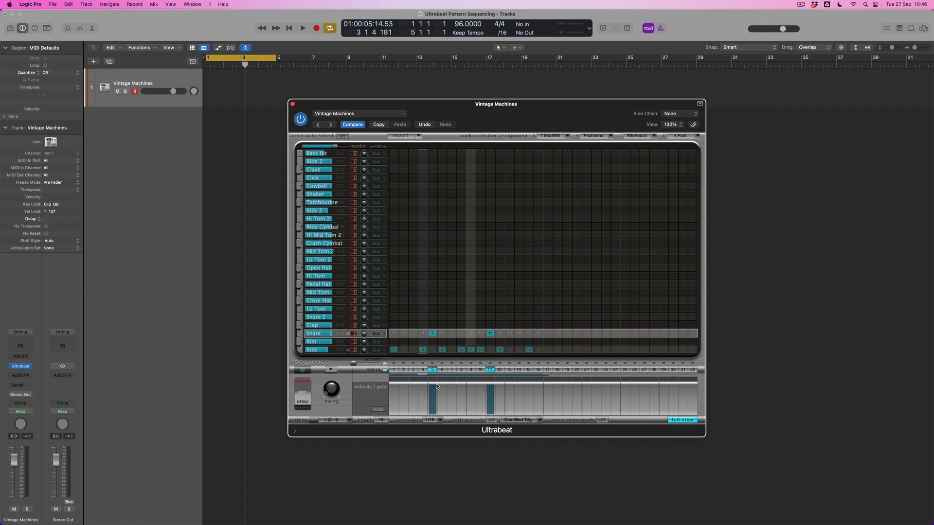
- Add Close Hat hits on steps 1, 3–5, 7–12 and 14–16, then play the pattern
left_click(322, 301)
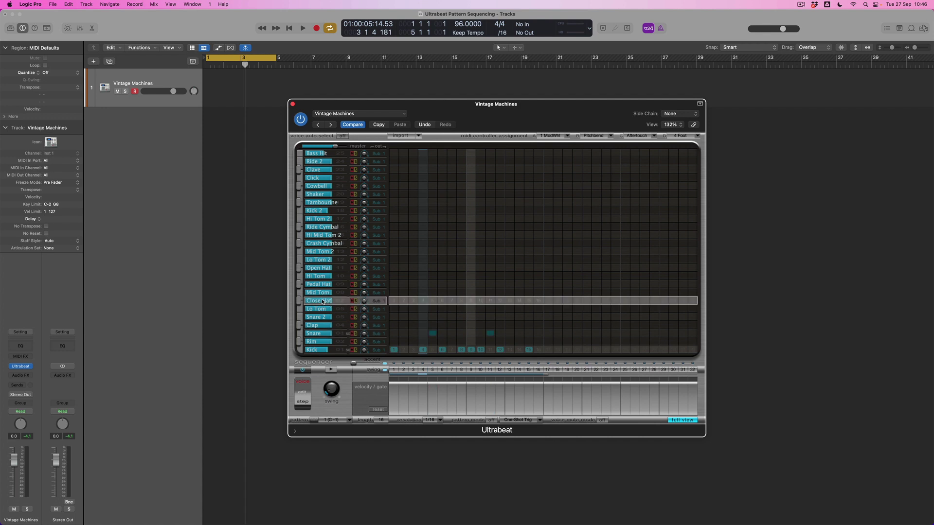
left_click(393, 389)
left_click(413, 398)
left_click(423, 404)
left_click(433, 388)
left_click(451, 392)
left_click(462, 394)
left_click(467, 388)
left_click(478, 390)
left_click(488, 395)
left_click(498, 398)
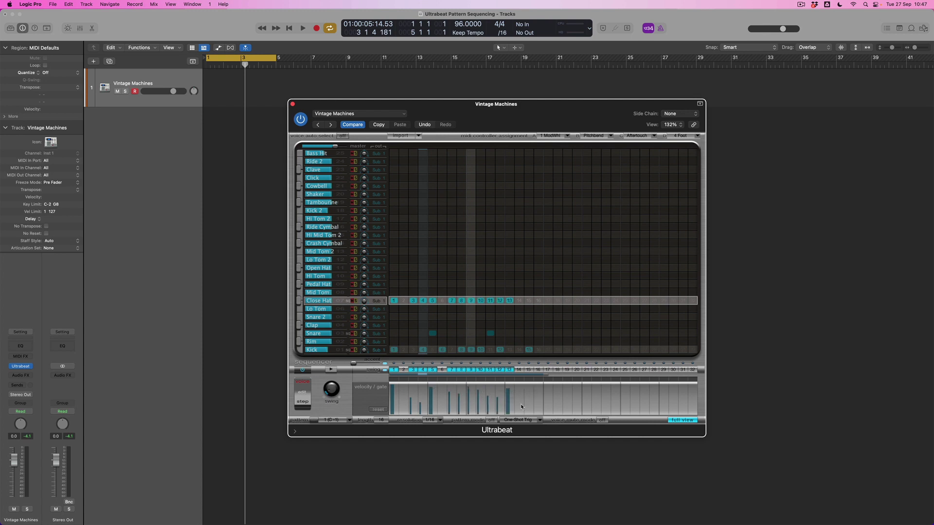
left_click(517, 404)
left_click(527, 397)
left_click(537, 392)
key("space")
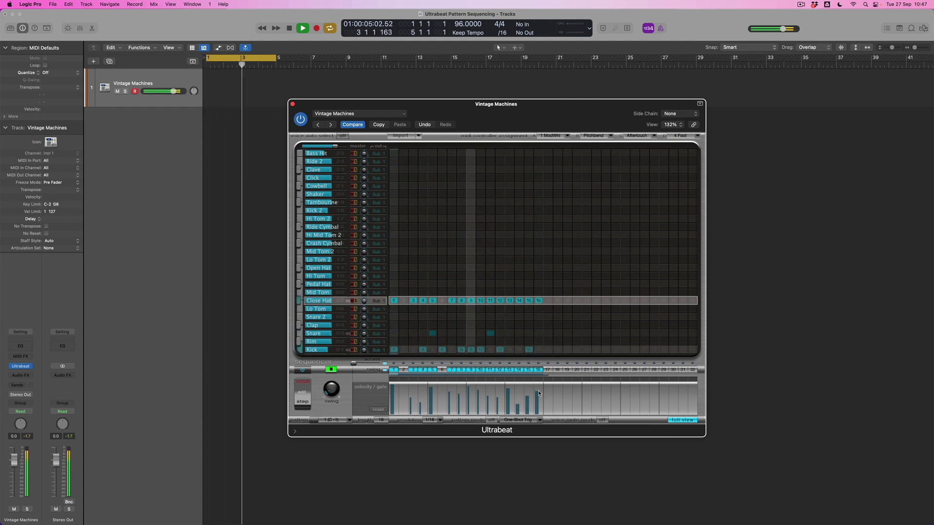
- With the Snare voice selected, stop playback and drag the pattern onto the track as a one-bar MIDI region
left_click(317, 334)
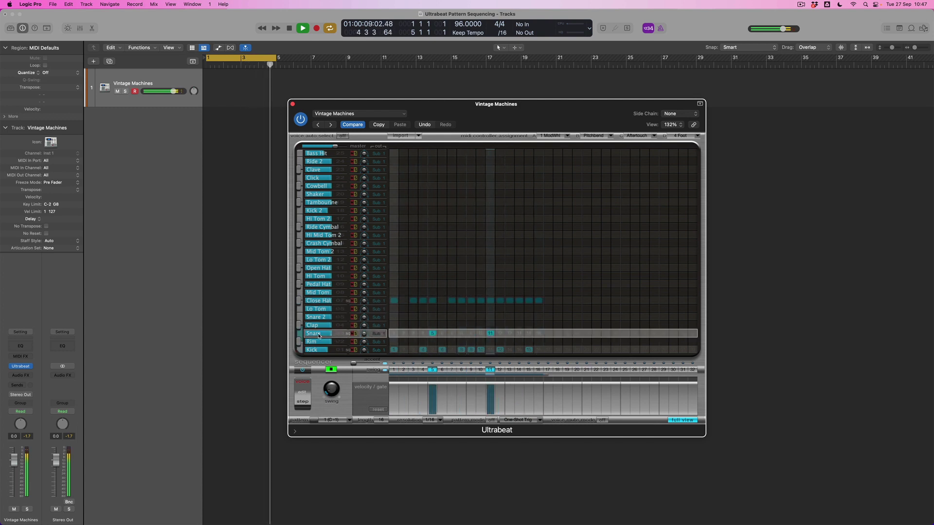
key("space")
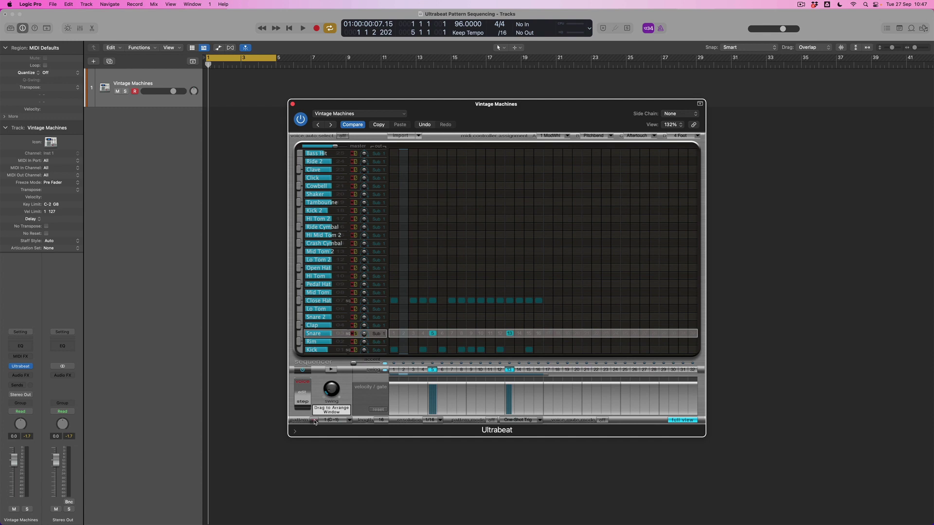
left_click_drag(315, 421, 210, 79)
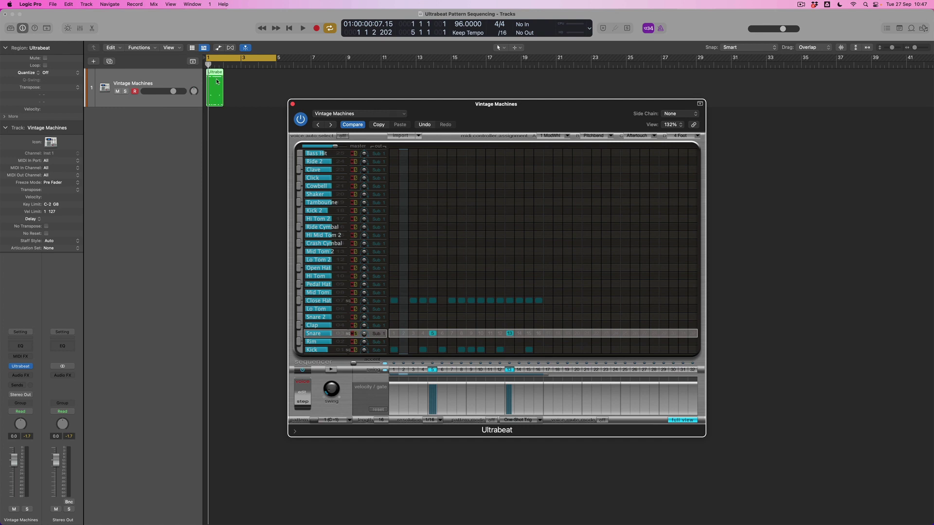
- Switch off Ultrabeat's internal sequencer and play the region to hear it
left_click(302, 370)
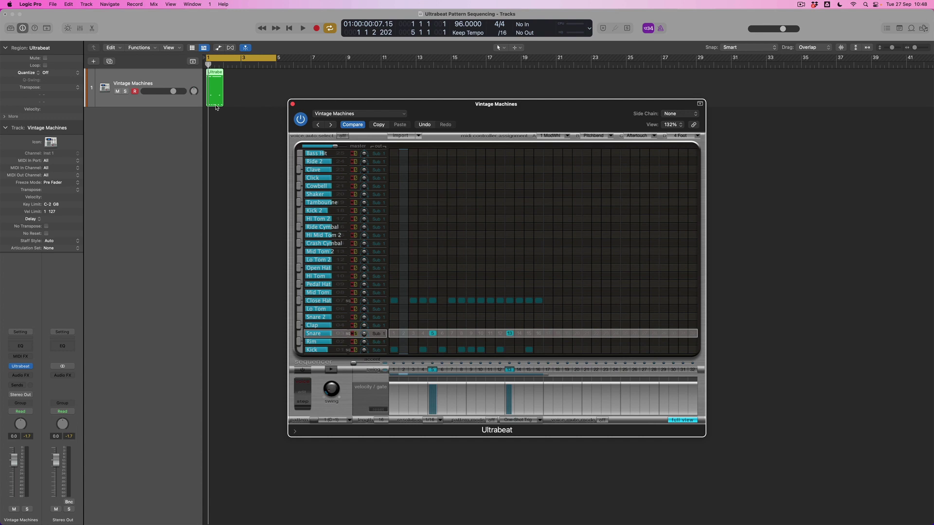
key("space")
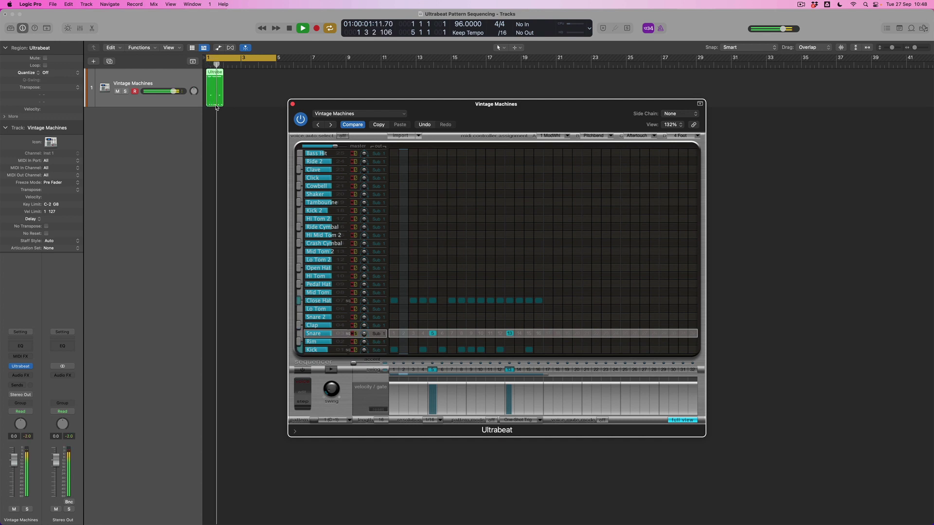
key("space")
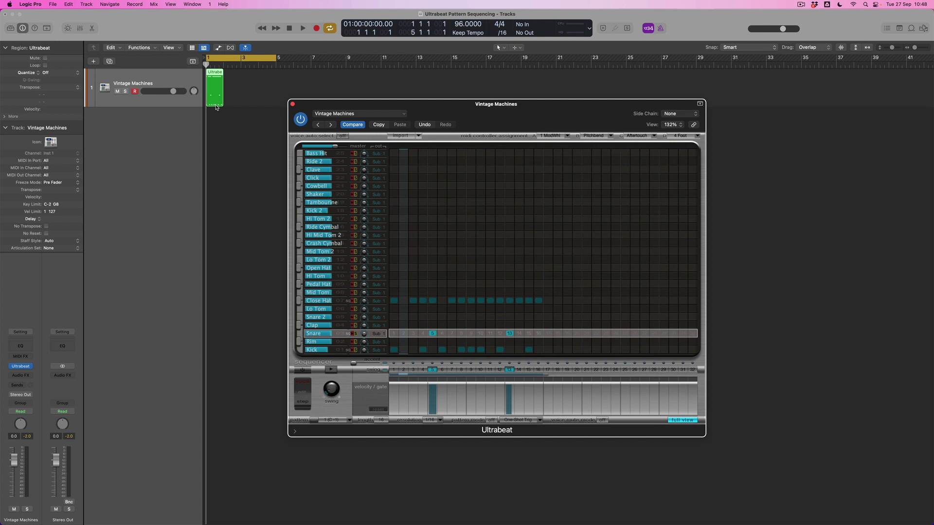
- Delete the one-bar Ultrabeat region from the Vintage Machines track
left_click(218, 117)
left_click(218, 100)
key("Delete")
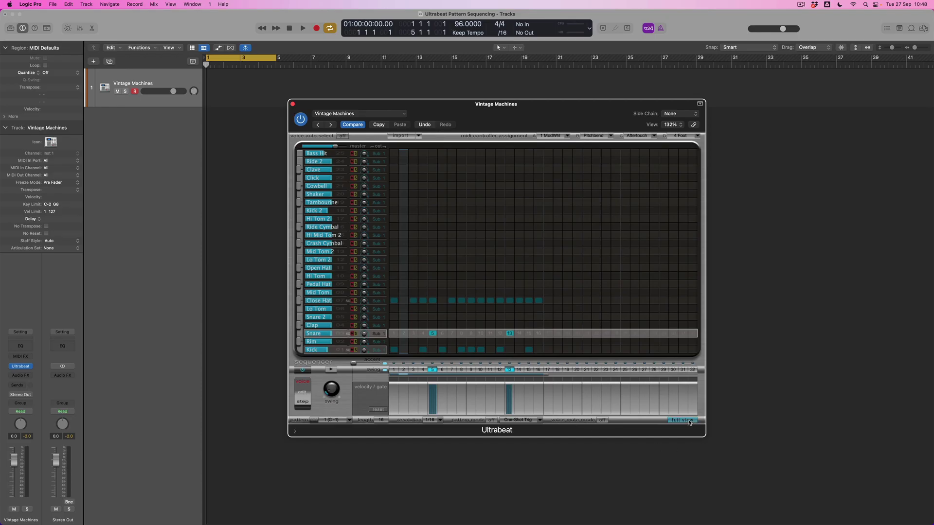
- Bring back the Snare voice's synth editing panel in Ultrabeat
left_click(689, 421)
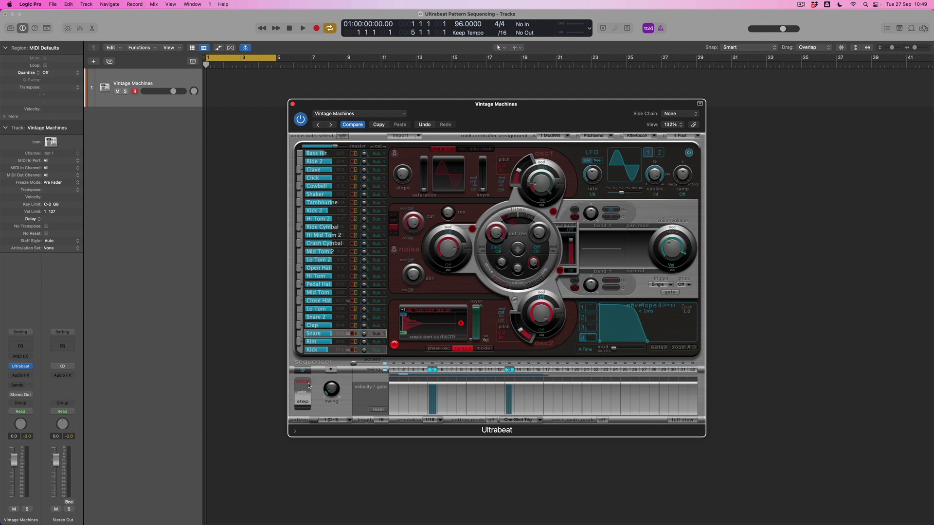
left_click(304, 404)
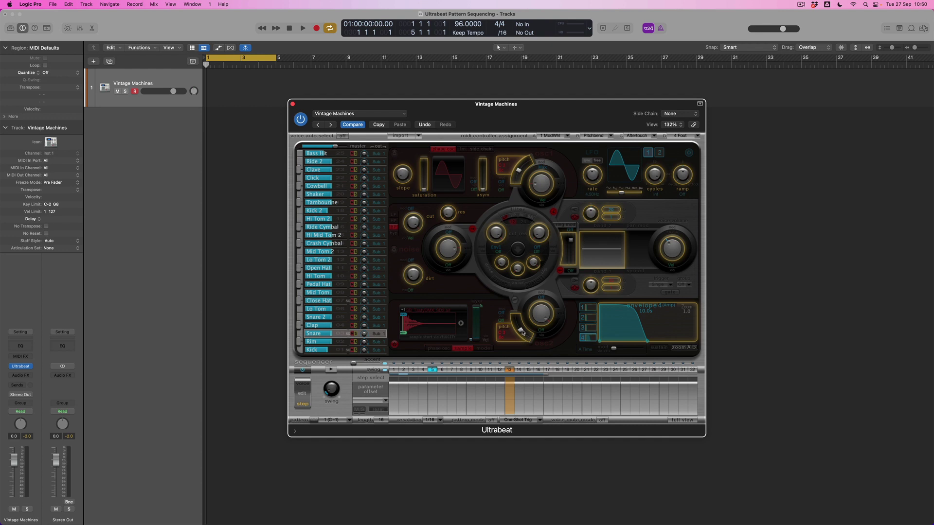
- Offset step 13's Osc2 Pitch to about -23% on the snare and audition the pattern
left_click_drag(523, 332, 528, 340)
left_click_drag(510, 403, 511, 402)
key("space")
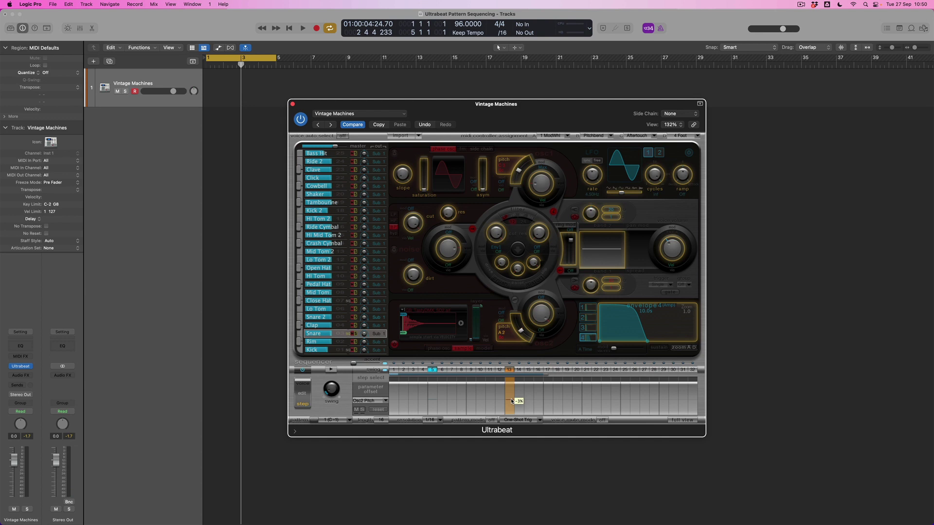
key("space")
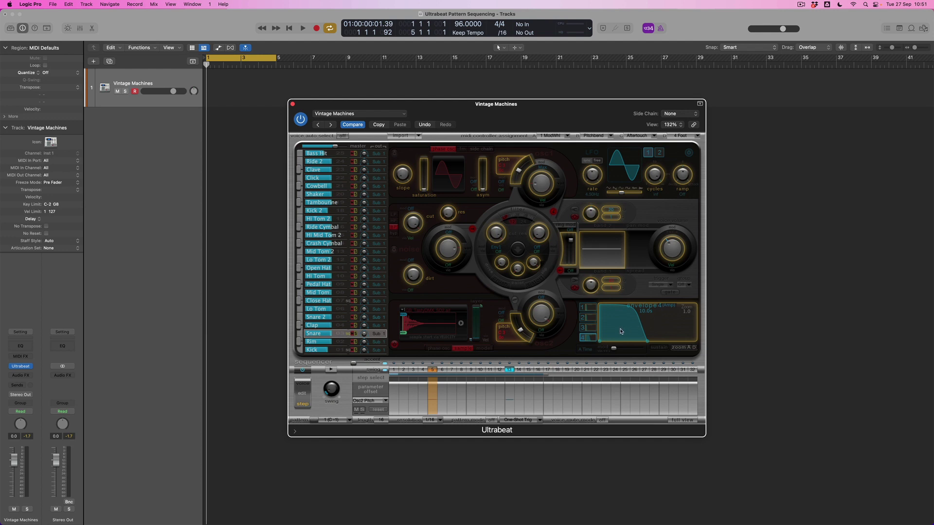
- Shorten the snare's envelope 4 decay to about 200ms while auditioning playback
left_click_drag(647, 341, 608, 343)
key("space")
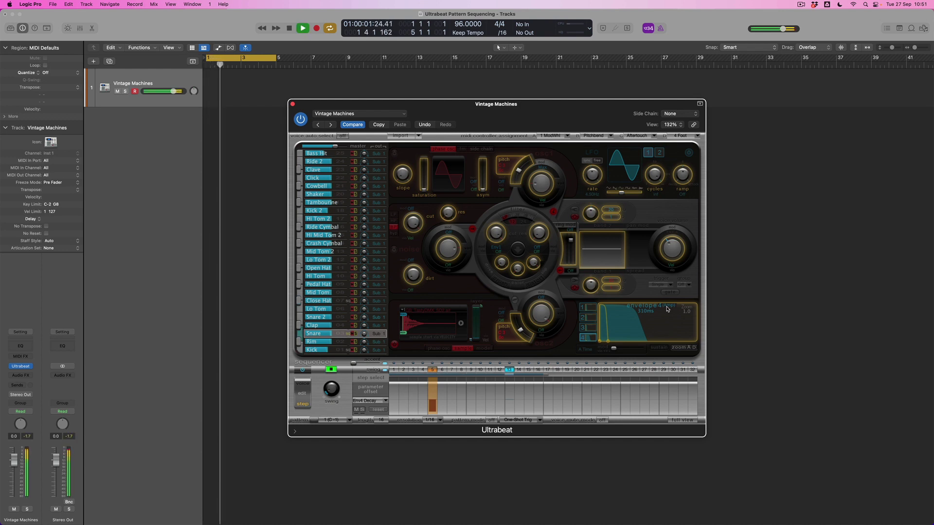
left_click_drag(609, 341, 604, 343)
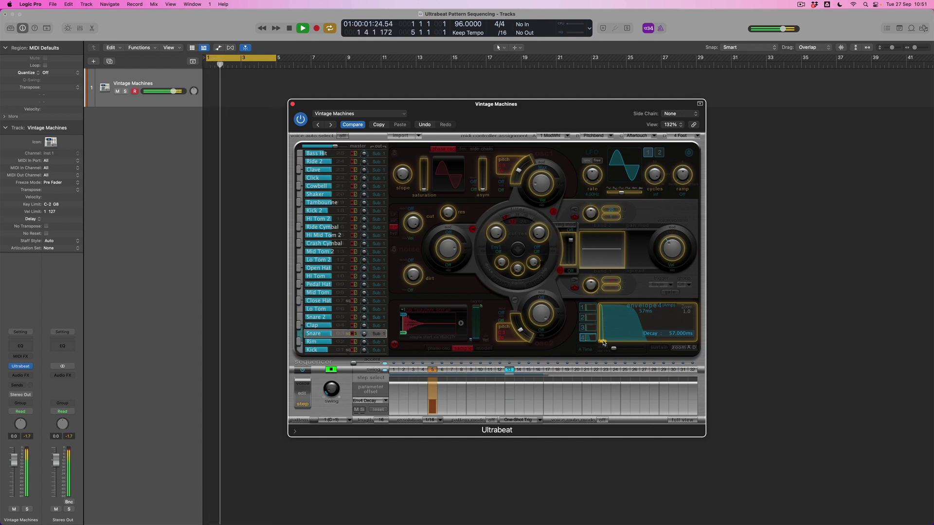
left_click_drag(603, 343, 606, 343)
- Stop playback and give step 5 an Env4 Decay offset of about -76%
key("space")
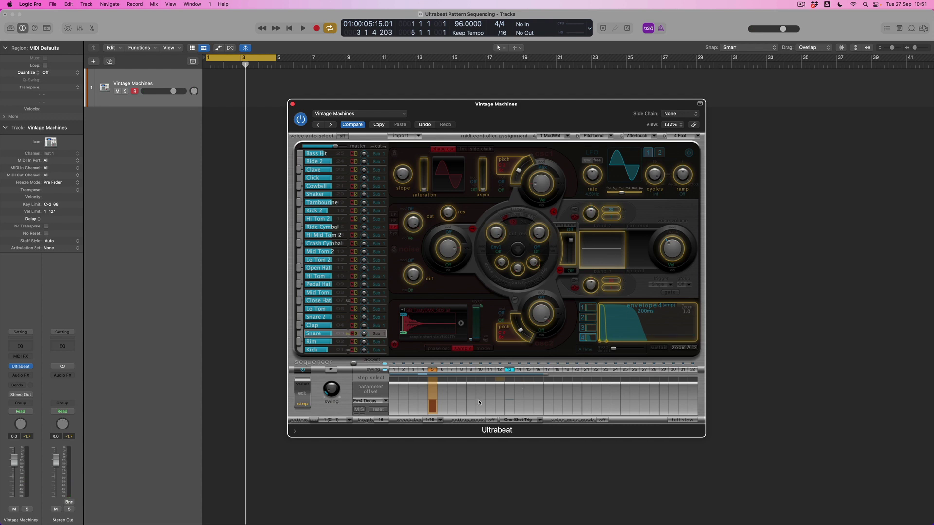
left_click_drag(433, 407, 434, 411)
left_click_drag(433, 411, 434, 412)
- Switch the snare's offset parameter back to Osc2 Pitch and select the Close Hat voice
left_click(384, 404)
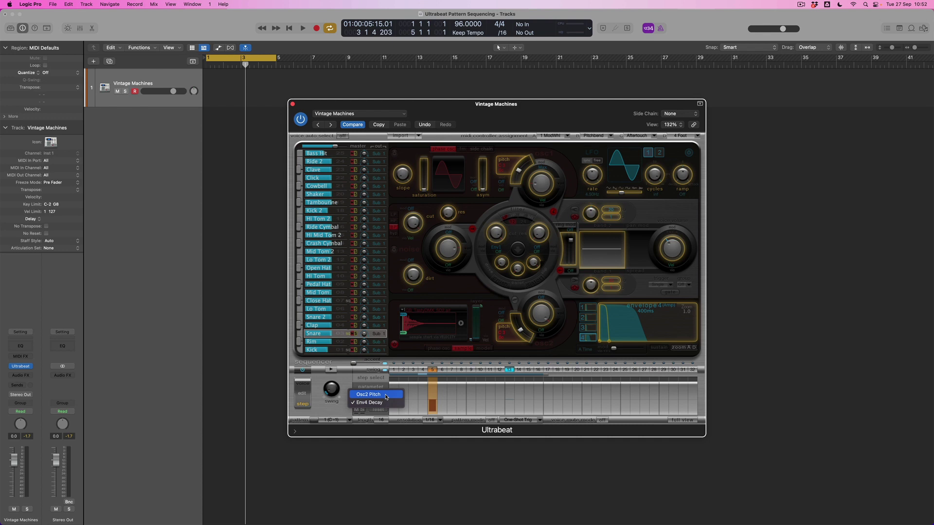
left_click(385, 397)
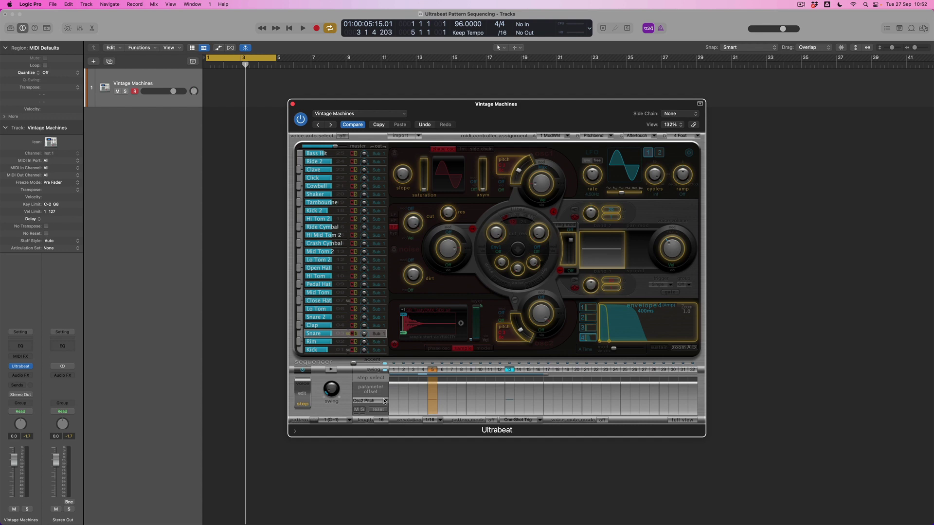
left_click(319, 302)
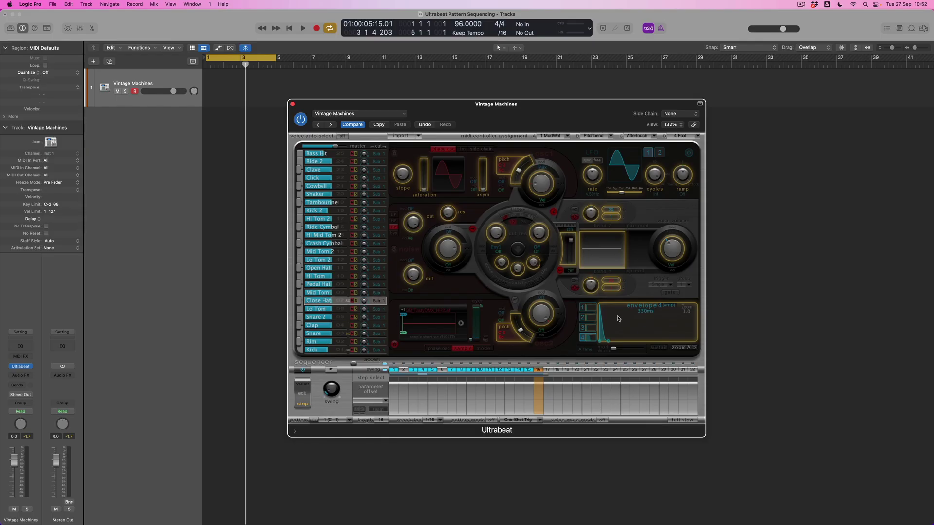
- Select step 1 and shorten the Close Hat's envelope 4 decay
mouse_move(609, 342)
left_click(394, 395)
mouse_move(608, 344)
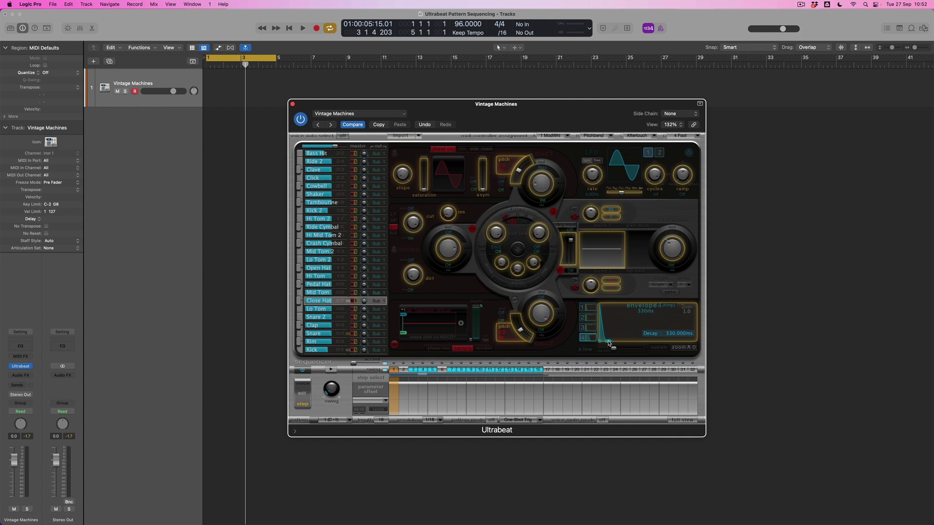
left_click_drag(608, 344, 606, 343)
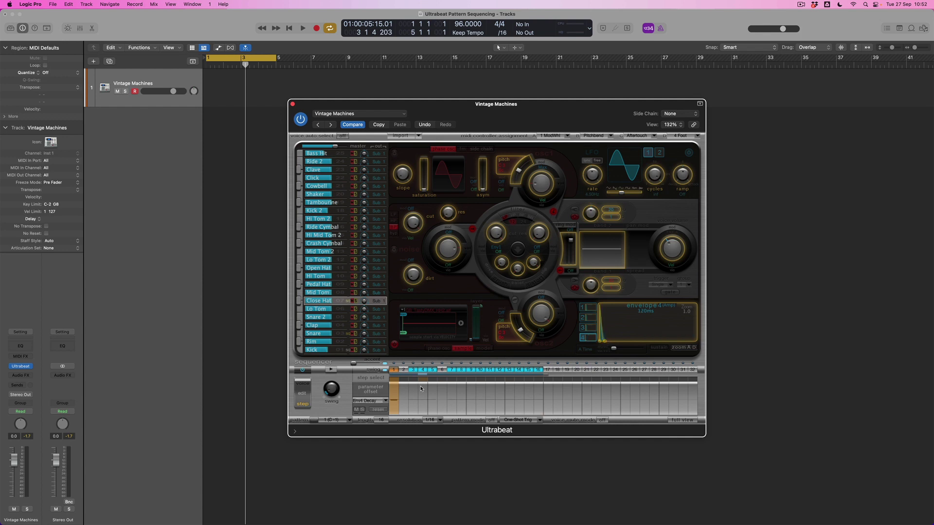
- Draw varying Env4 Decay offsets on steps 3, 4, 5, 7–16 of the Close Hat
left_click(413, 402)
left_click(421, 404)
left_click(432, 404)
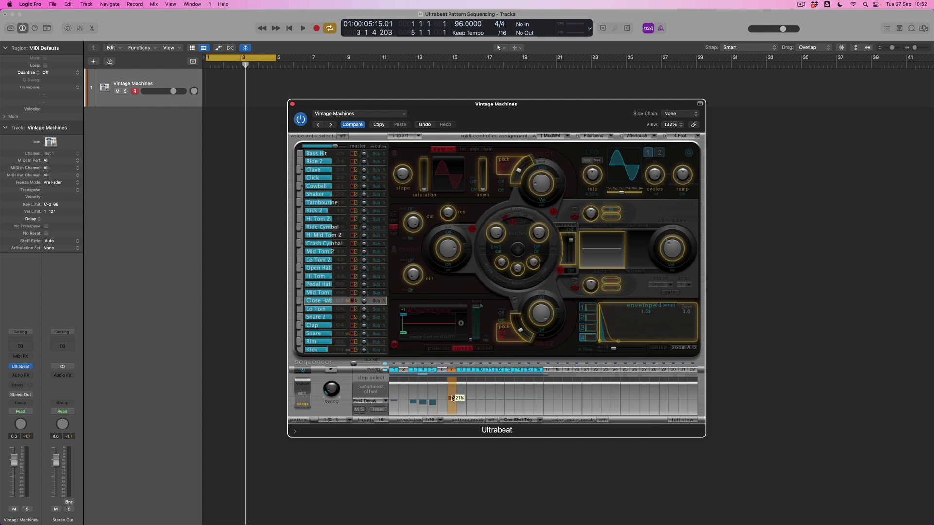
left_click(453, 397)
left_click(462, 397)
left_click(471, 397)
left_click(481, 401)
left_click(490, 401)
left_click(500, 402)
left_click(511, 402)
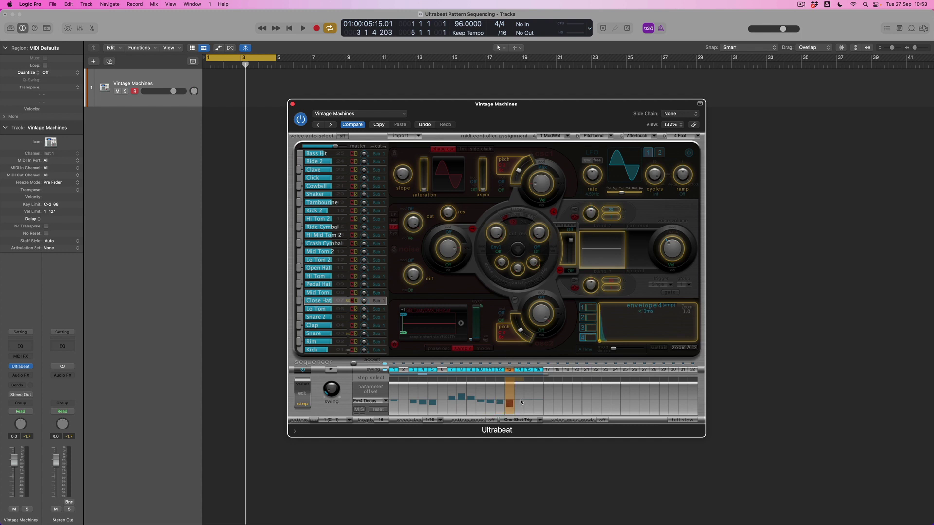
left_click(520, 399)
left_click(529, 401)
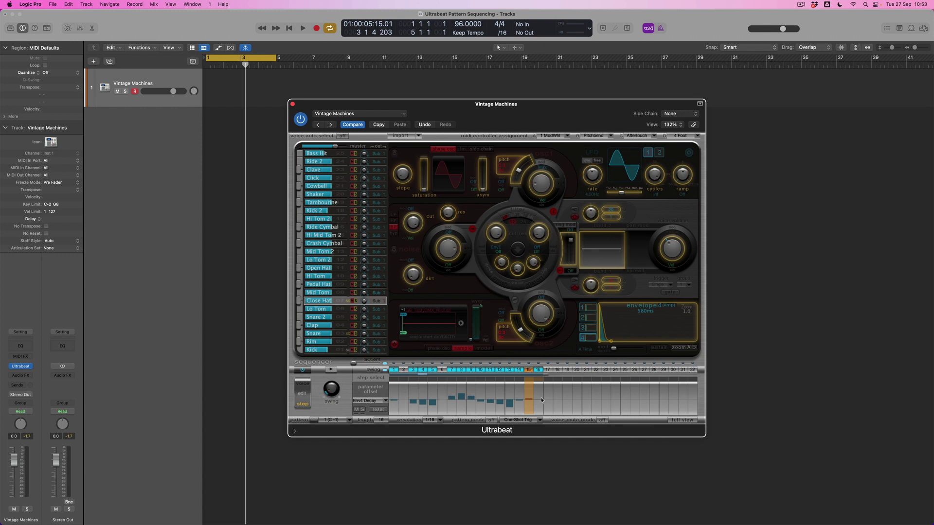
left_click(541, 398)
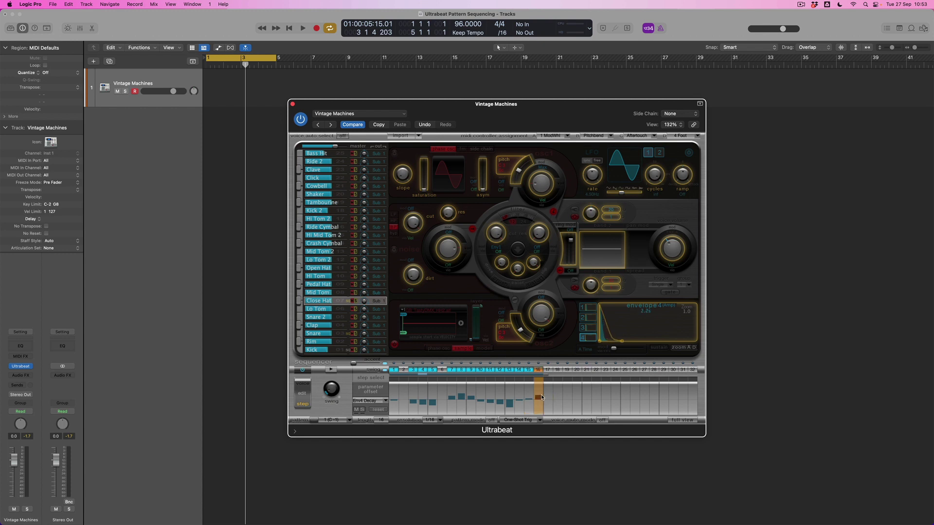
- Audition the hi-hat variations, drop the pattern onto Vintage Machines at bar 1, and power off Ultrabeat's sequencer
key("space")
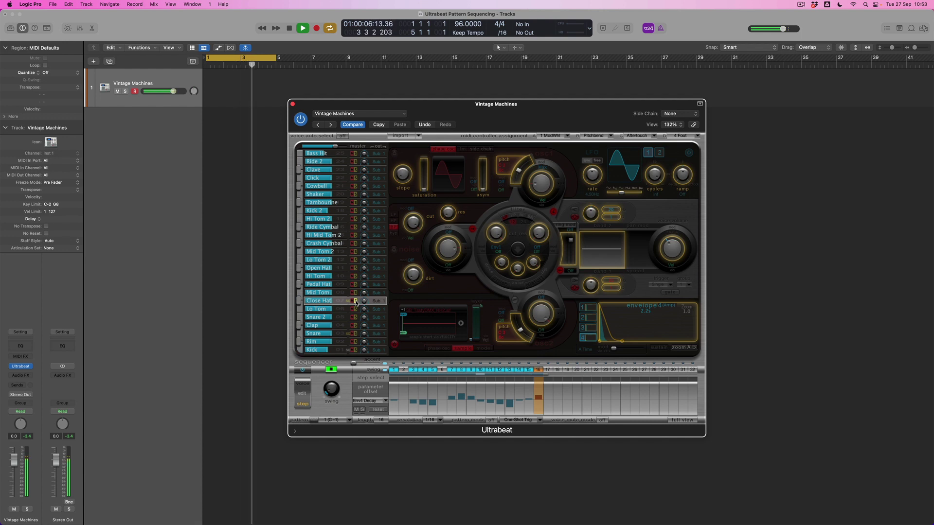
key("space")
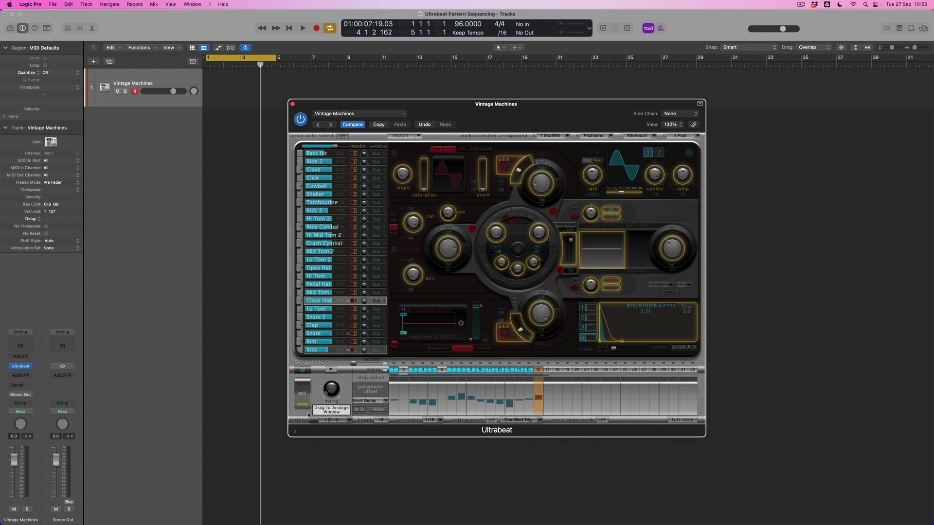
left_click_drag(322, 417, 214, 90)
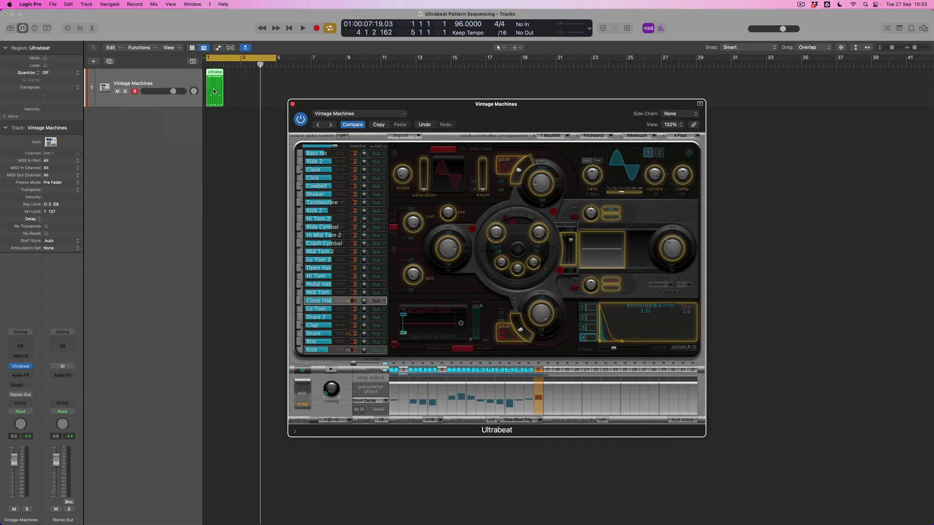
left_click(303, 370)
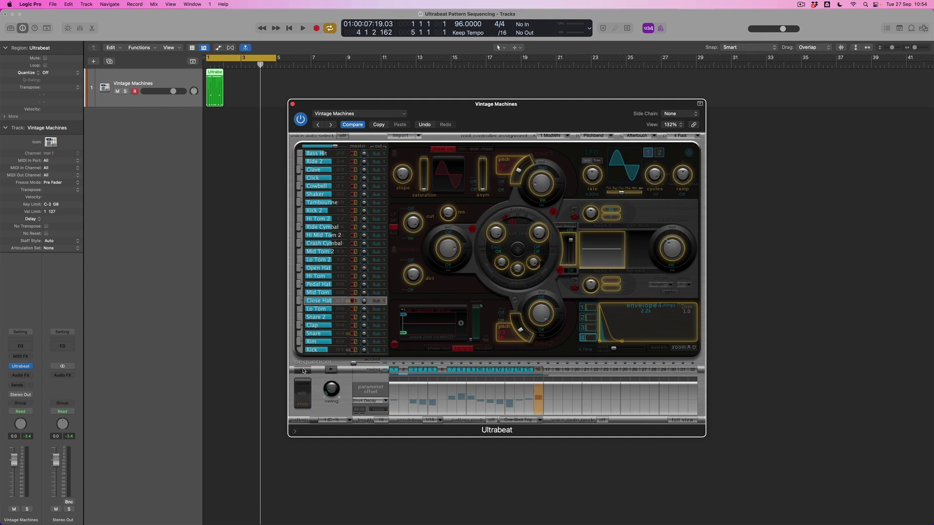
- Play the project from bar 1 to hear the new Ultrabeat region
key("space")
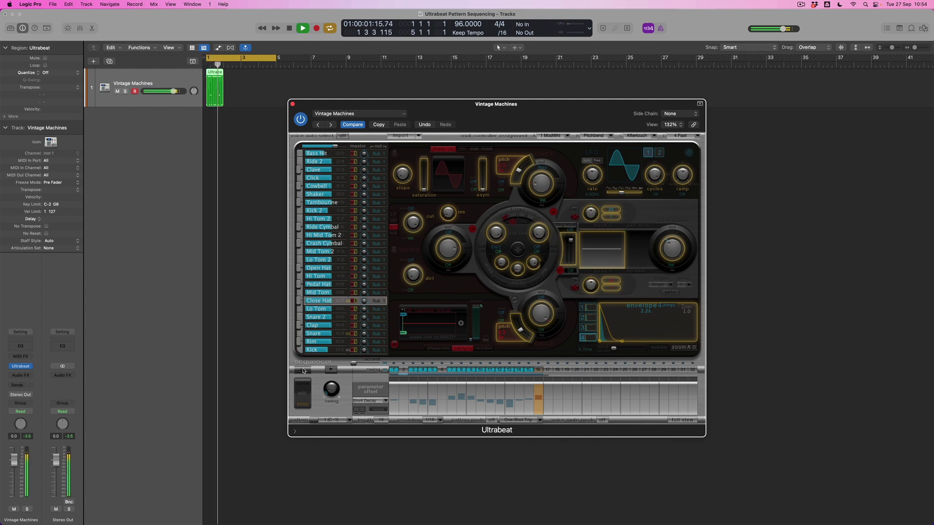